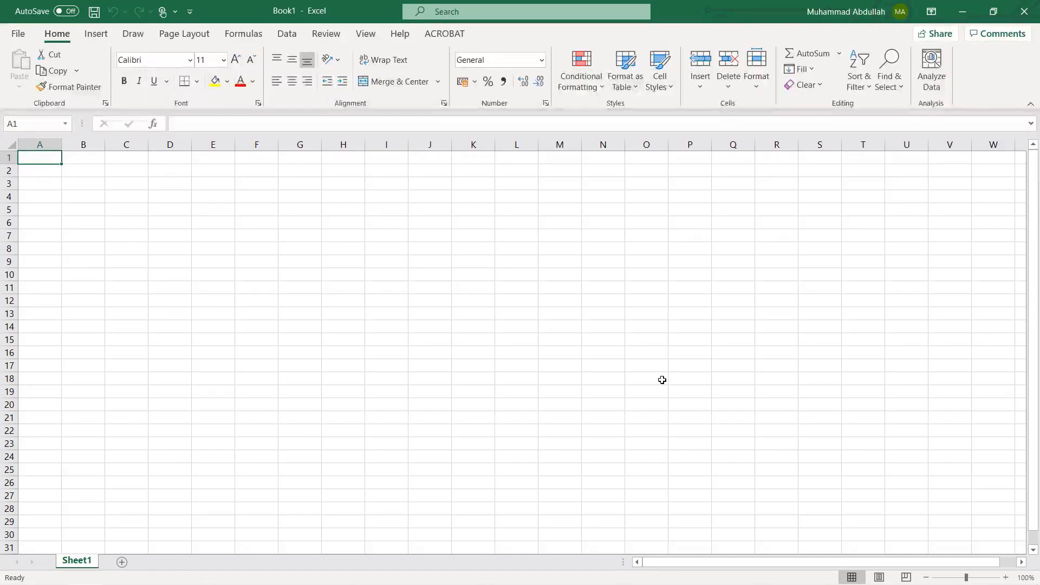
- Enter the sheet title "Peetsa Café - (PKR IN MILLIONS)" in cell A1
type("Peetsa")
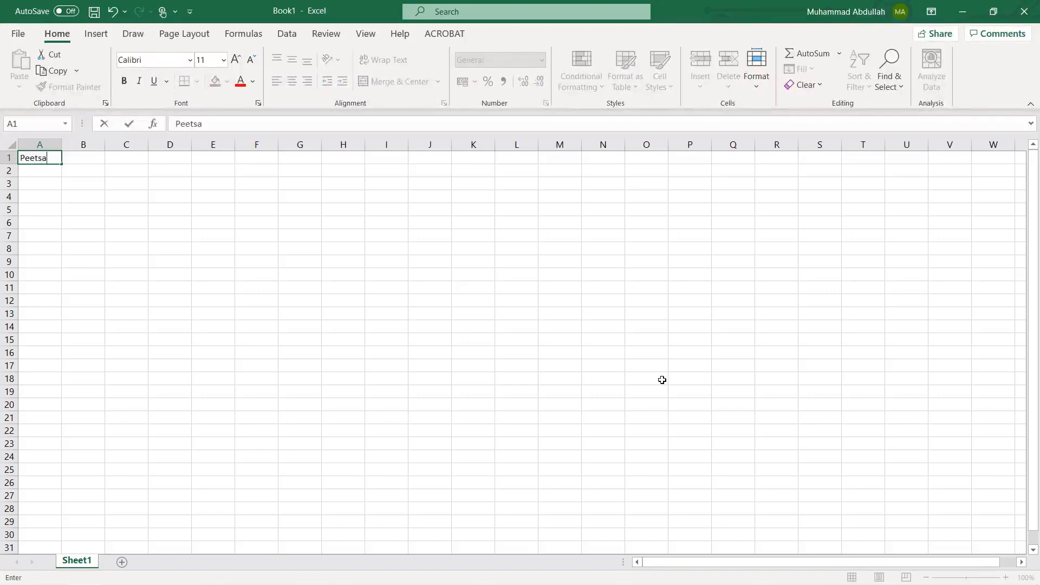
type(" Café - (PKR IN MILLIONS")
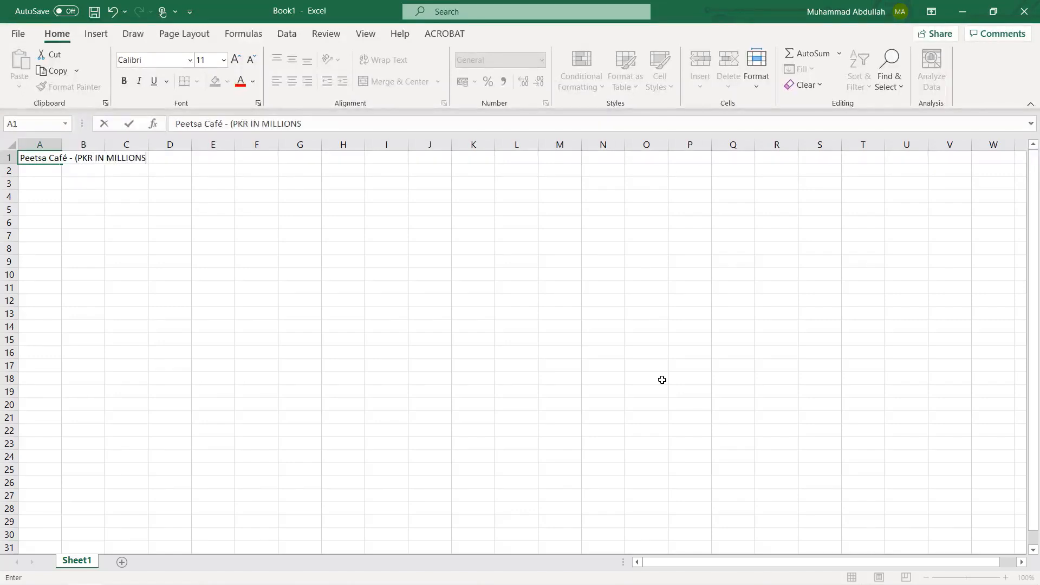
type(")")
key("Return")
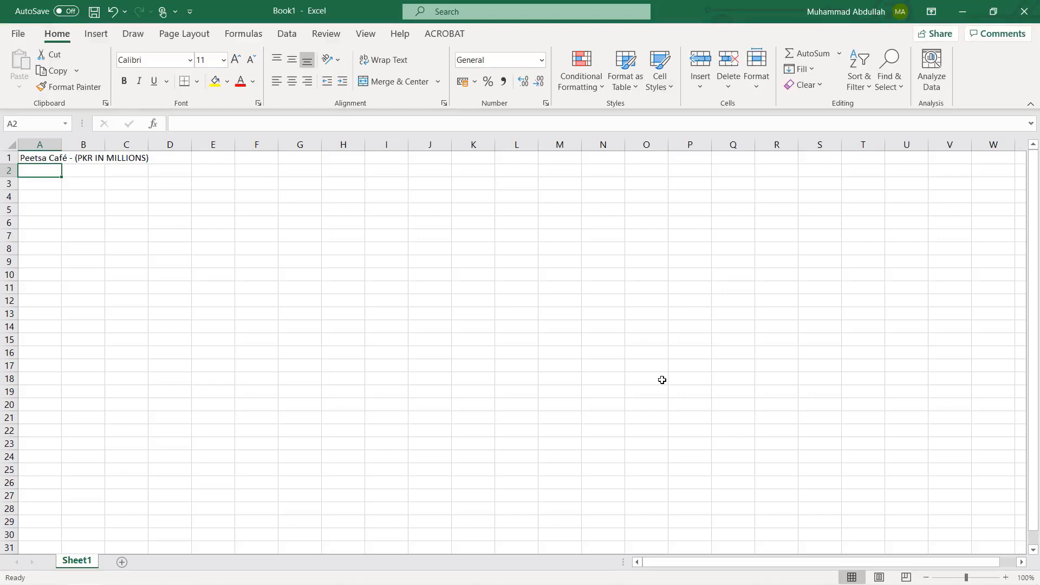
left_click(82, 158)
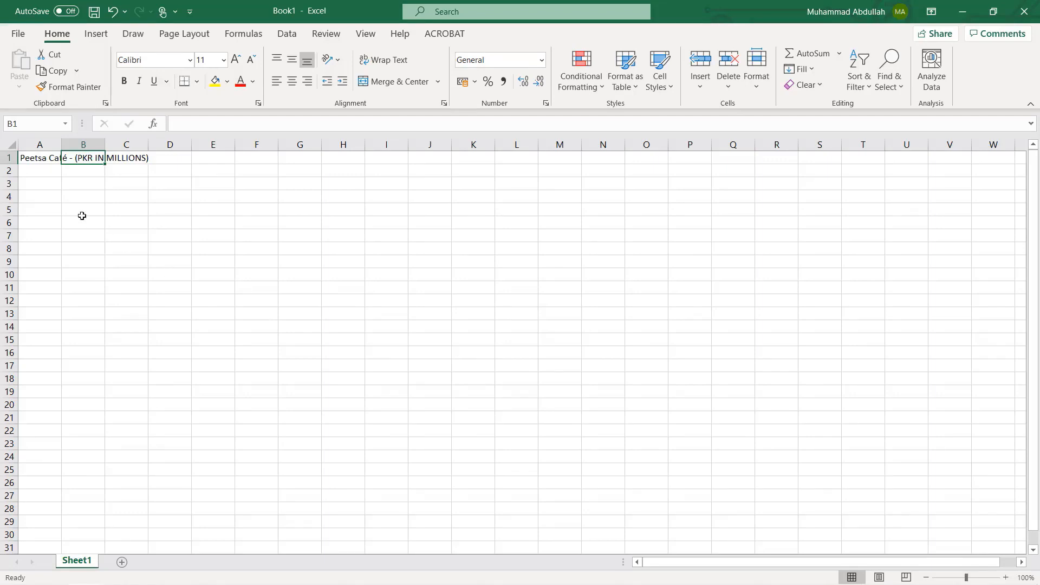
- Add the column heading "Location" in cell A4
left_click(35, 196)
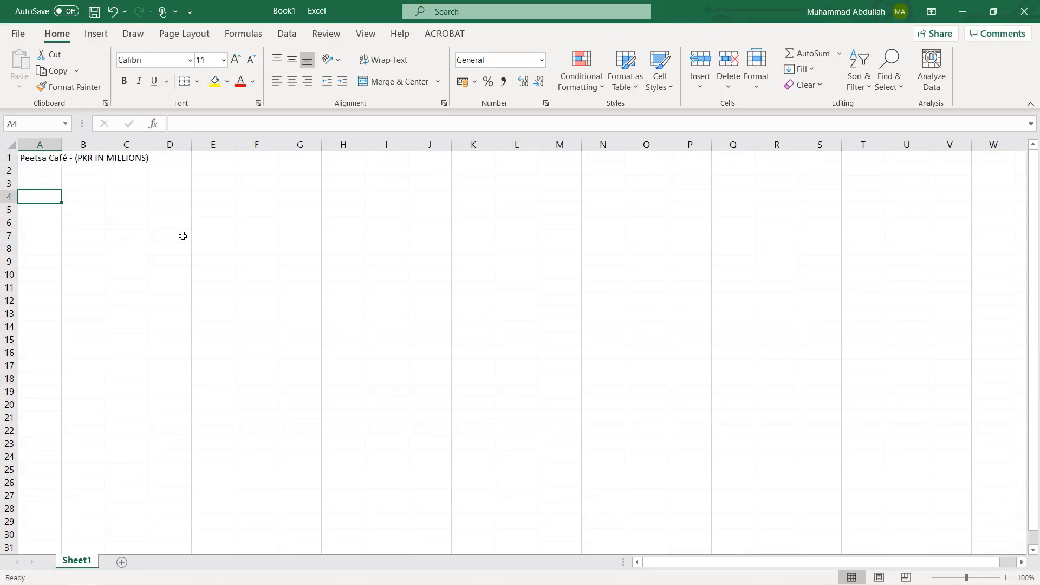
type("Location")
key("Return")
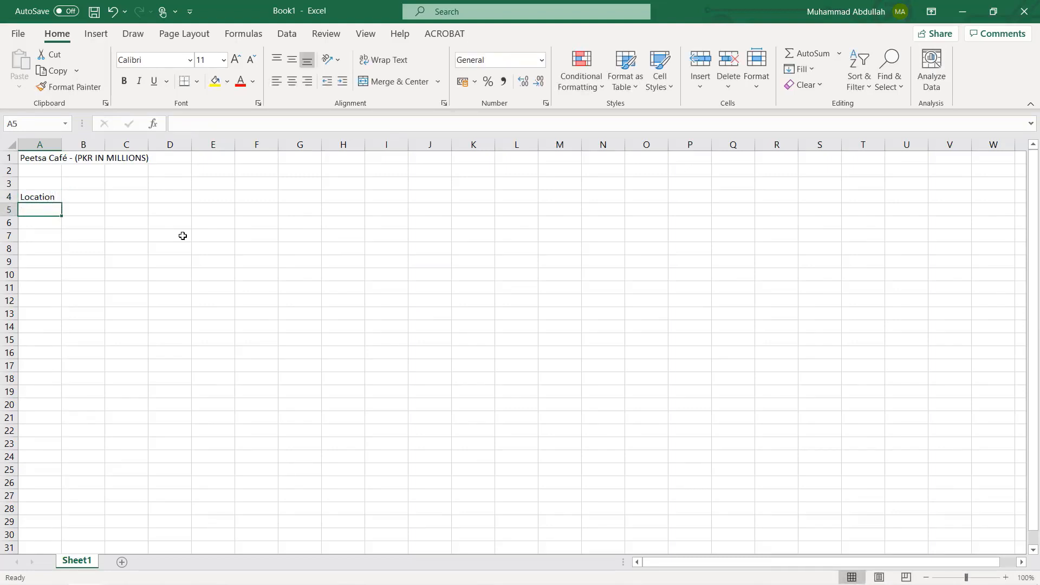
- List the locations Karachi, Lahore, Islamabad and Gujranwala in cells A6 to A9
key("Down")
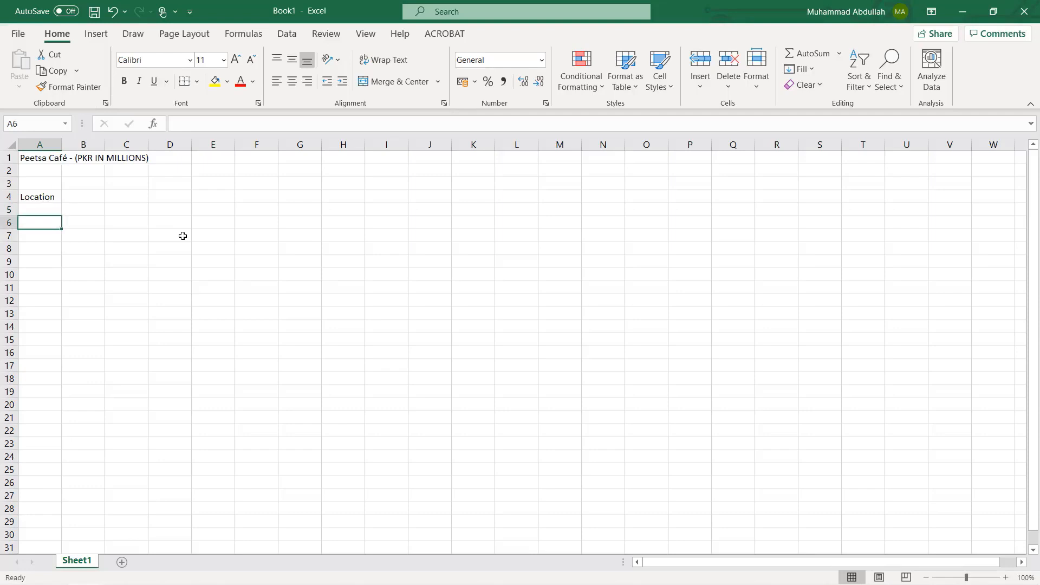
type("Karachi")
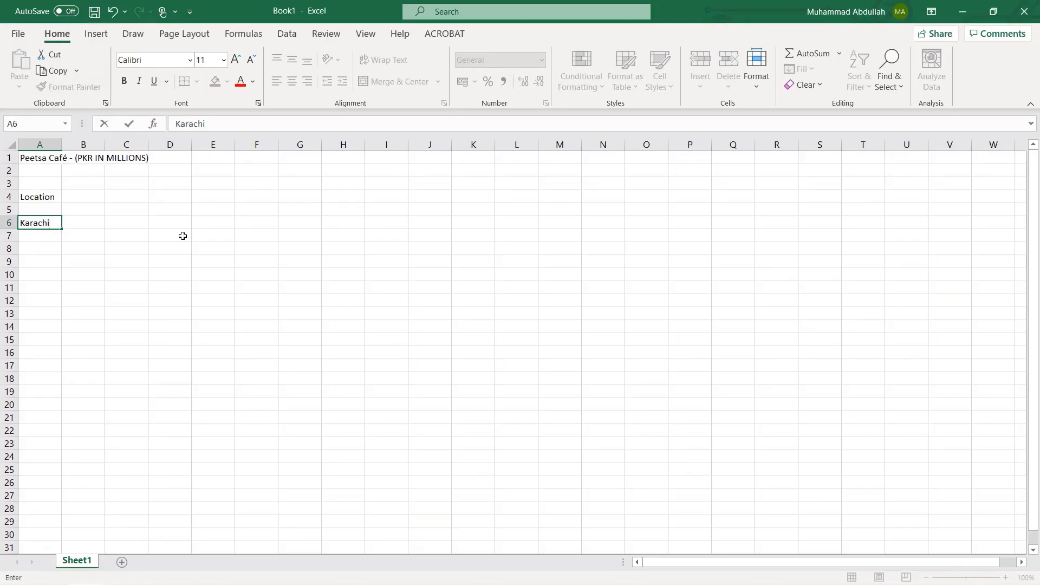
key("Return")
type("Lahore")
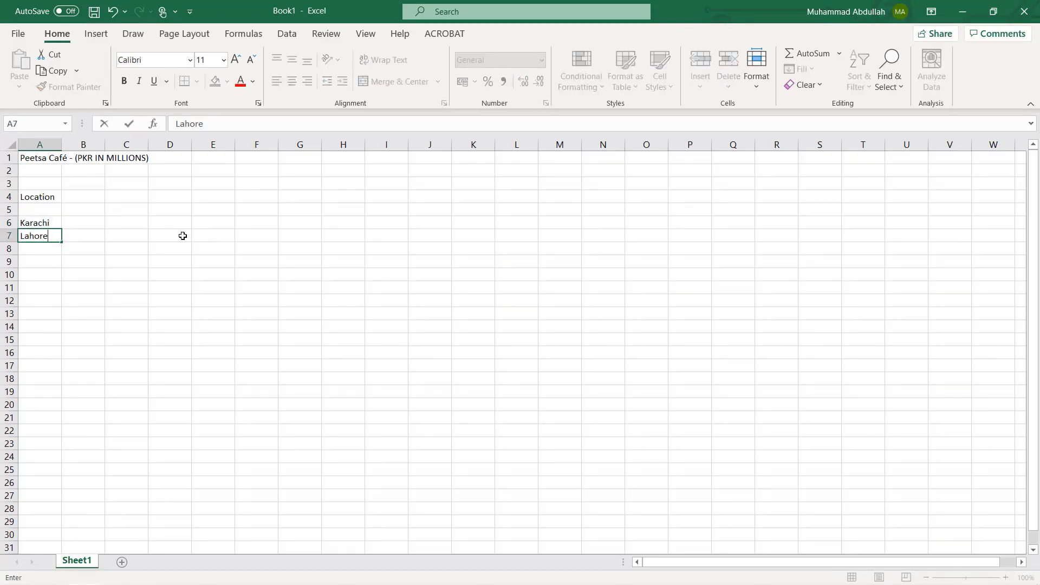
key("Return")
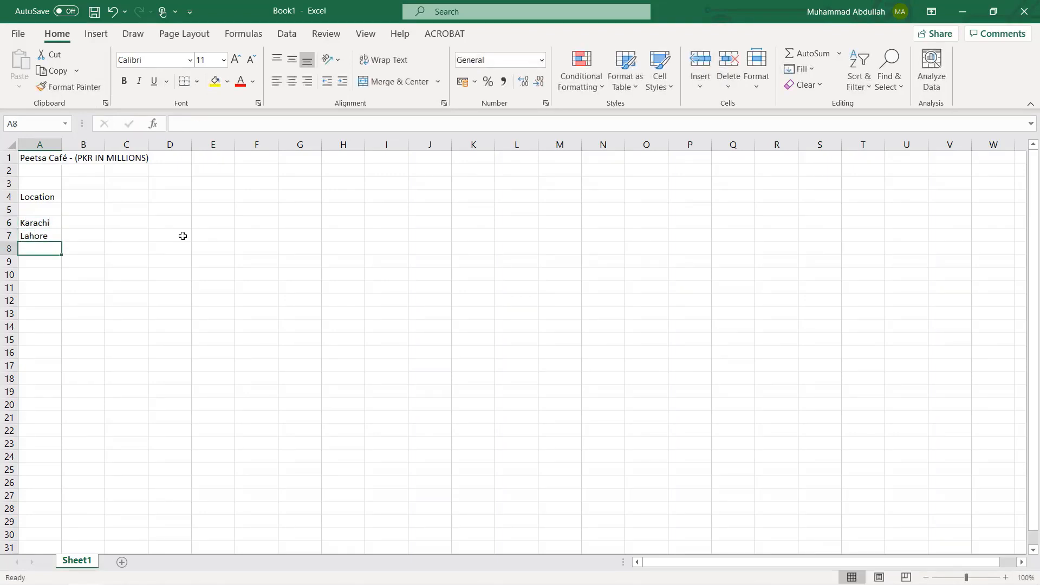
type("Is")
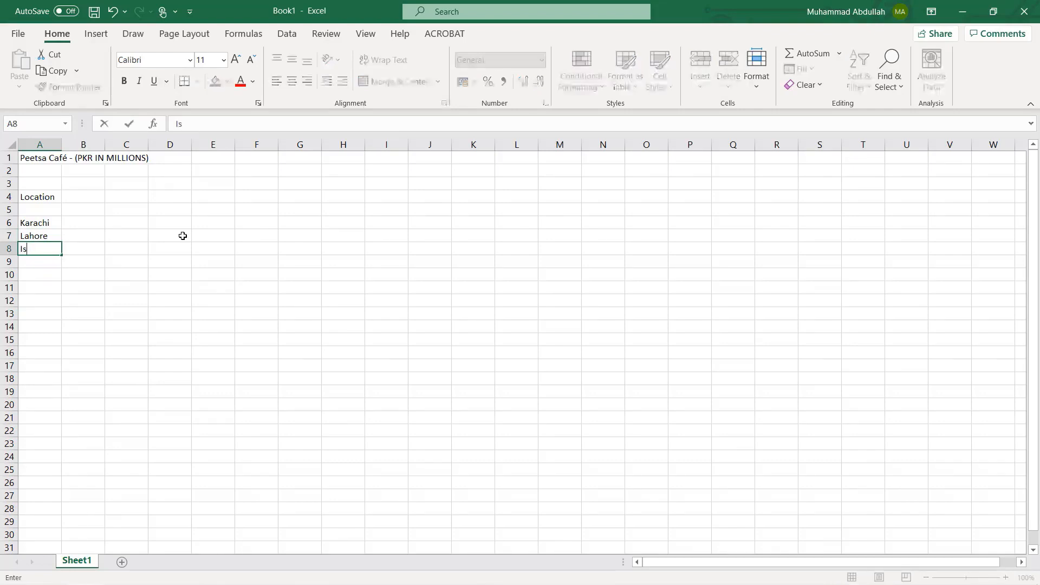
type("lamabad")
key("Return")
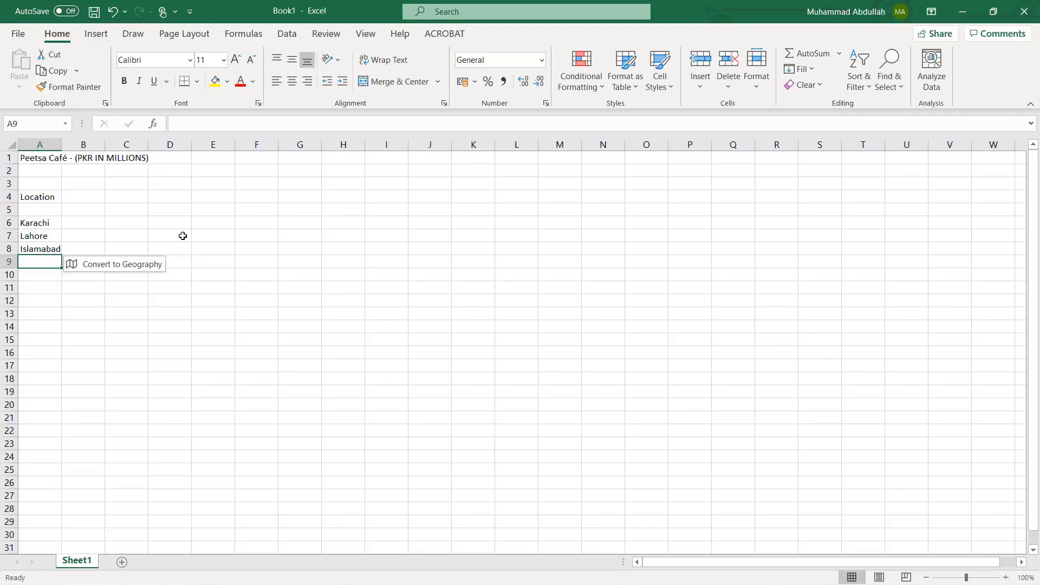
type("Gujranwala")
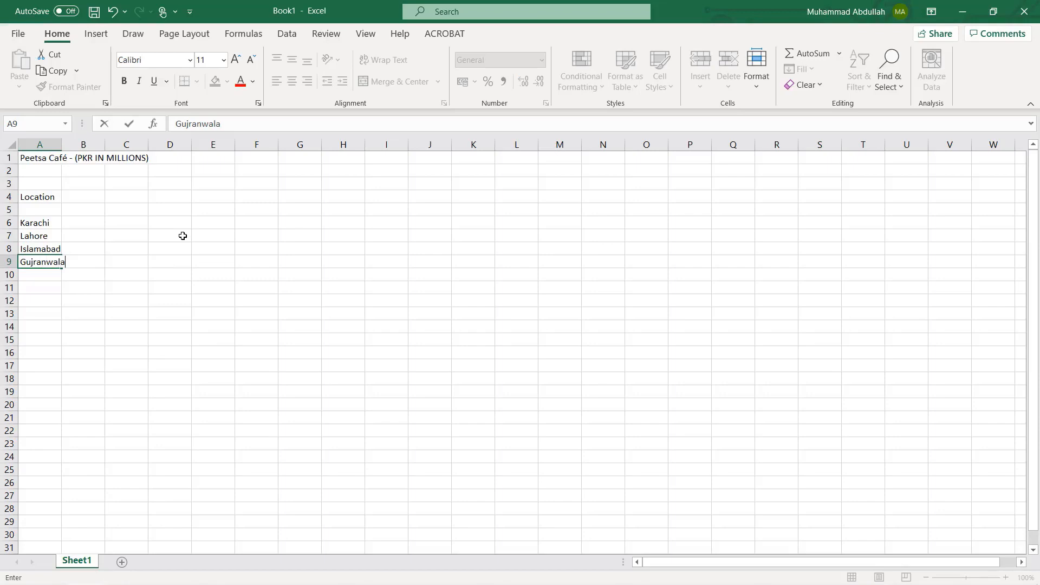
key("Return")
key("Return")
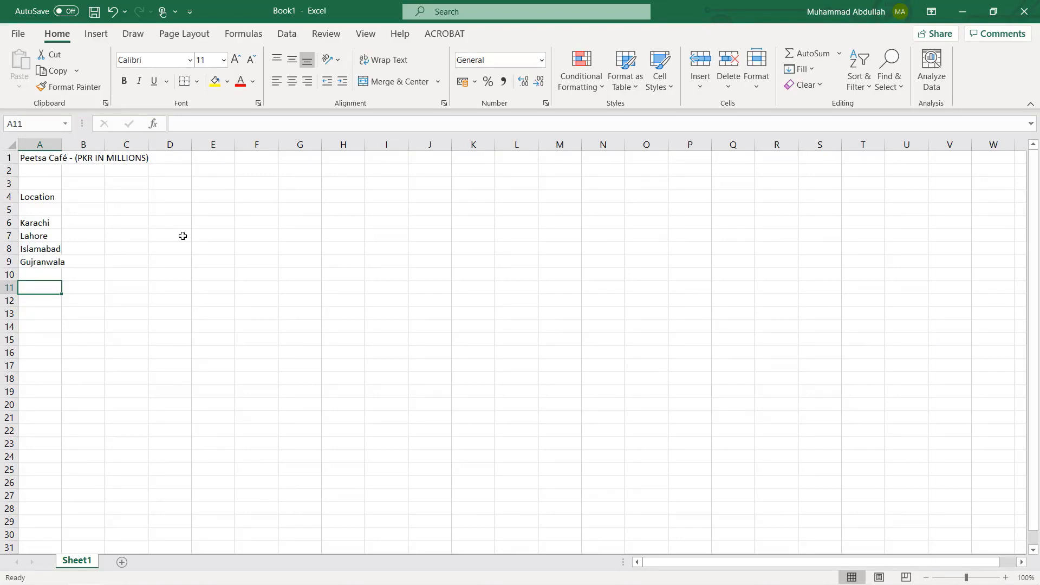
- Enter the month headings JAN, FEB and MAR in cells C4 to E4
left_click(136, 194)
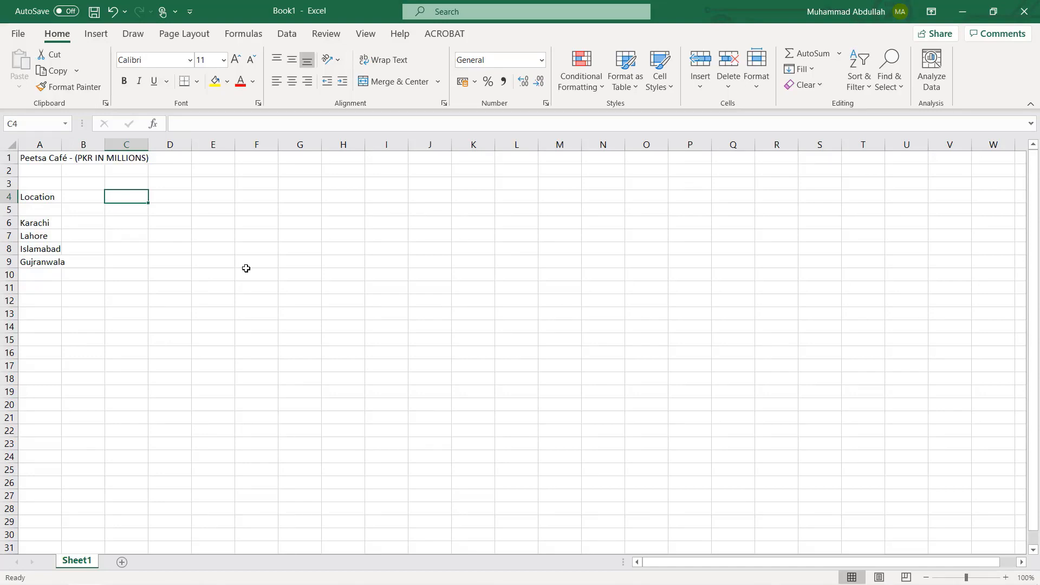
type("JAN")
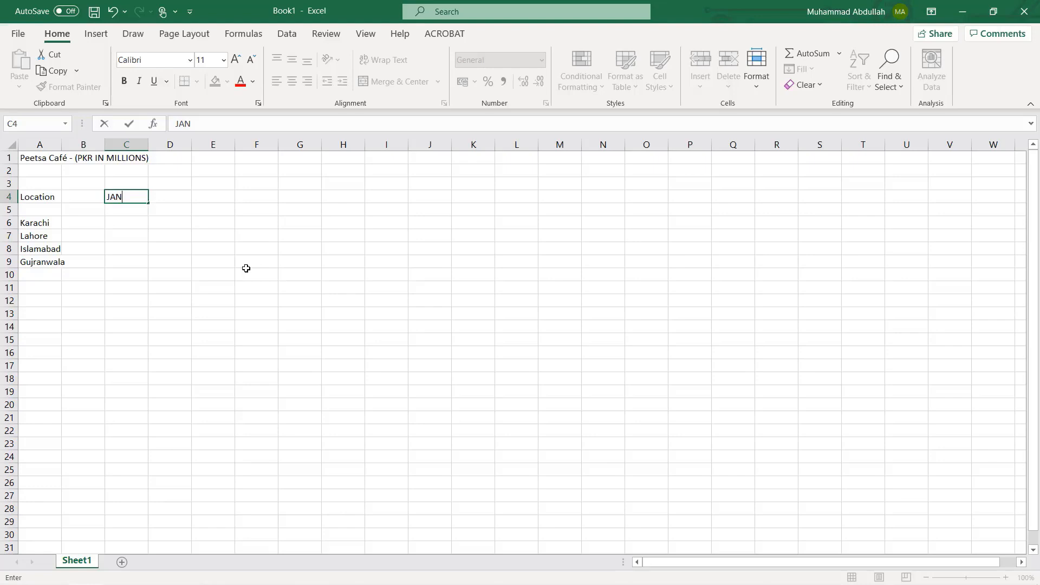
key("Tab")
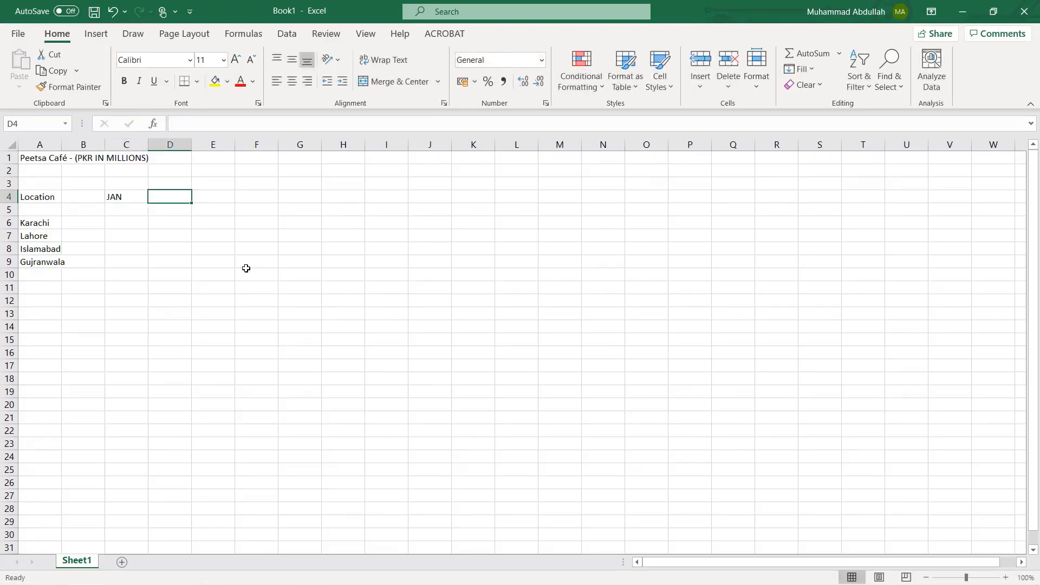
type("FEB")
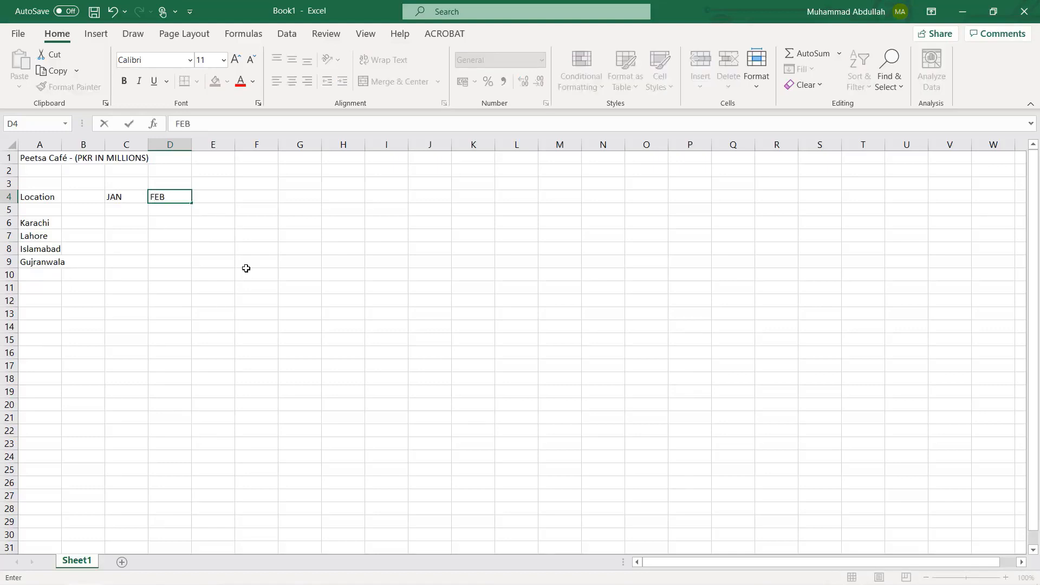
key("Tab")
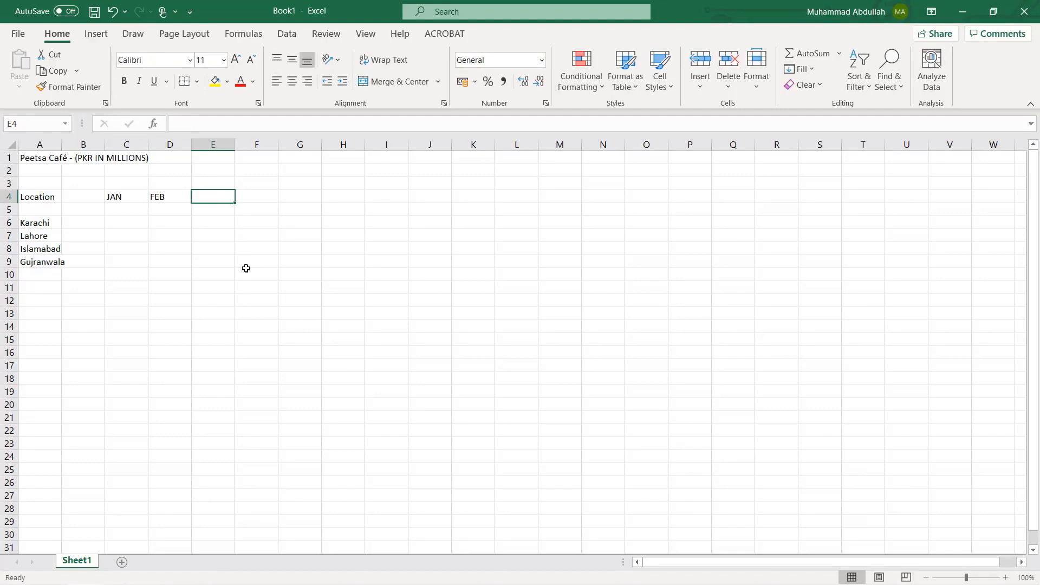
type("MAR")
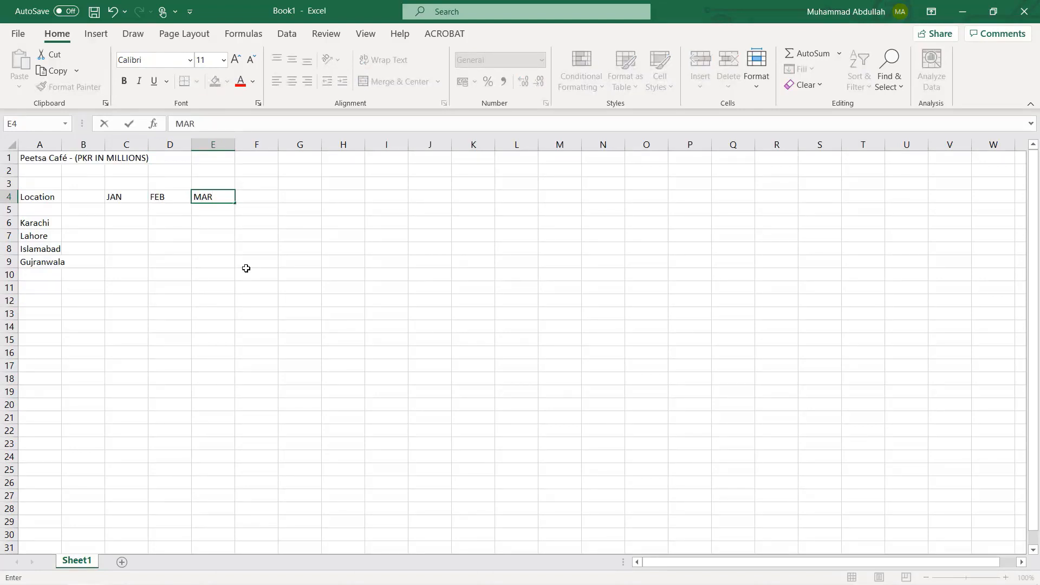
key("Return")
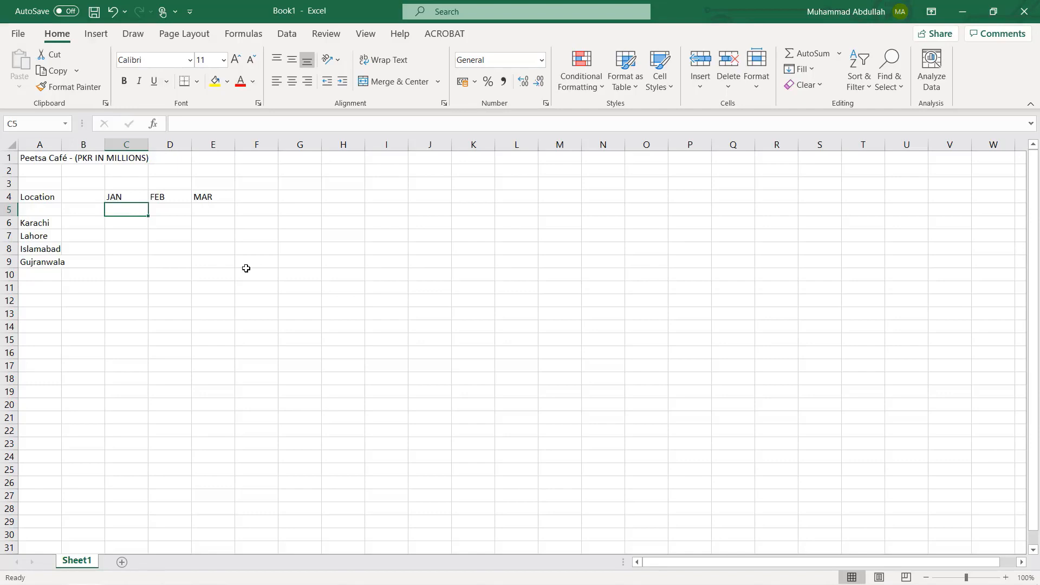
- Fill in Karachi's figures in row 6: 2.95 for JAN, 2.99 for FEB and 3.02 for MAR
key("Down")
type("2.95")
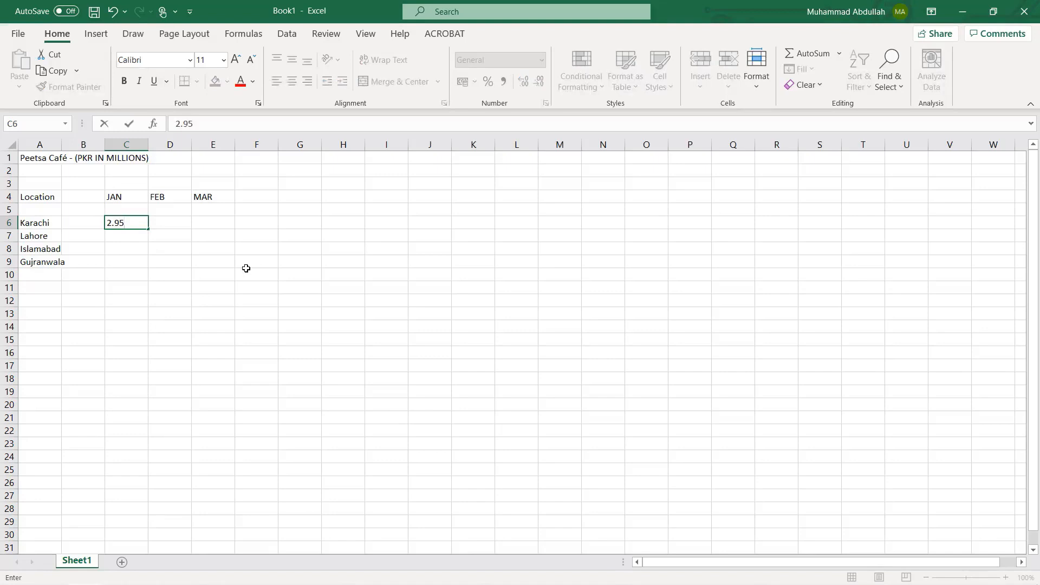
key("Tab")
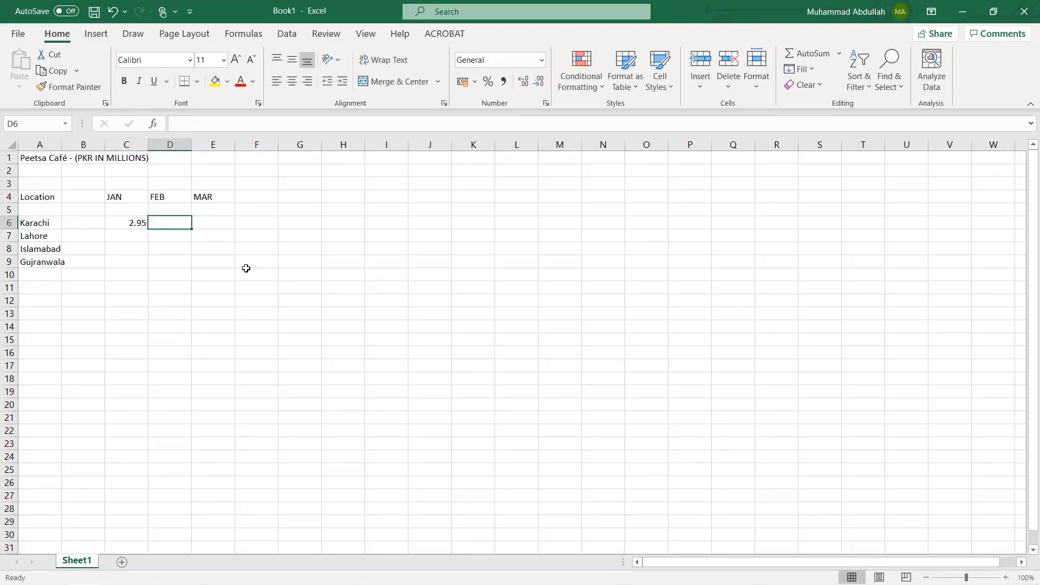
type("2.99")
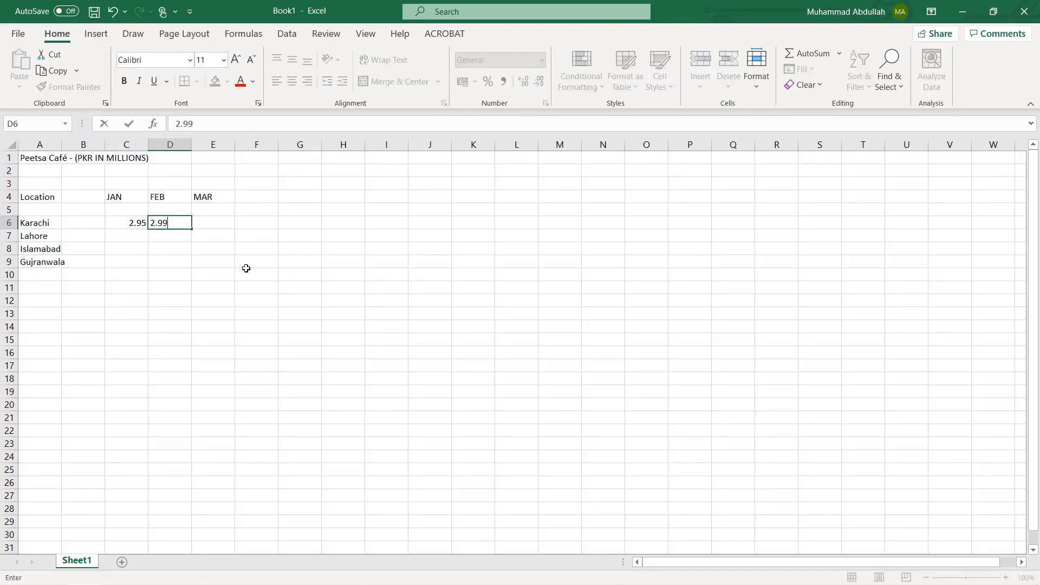
key("Tab")
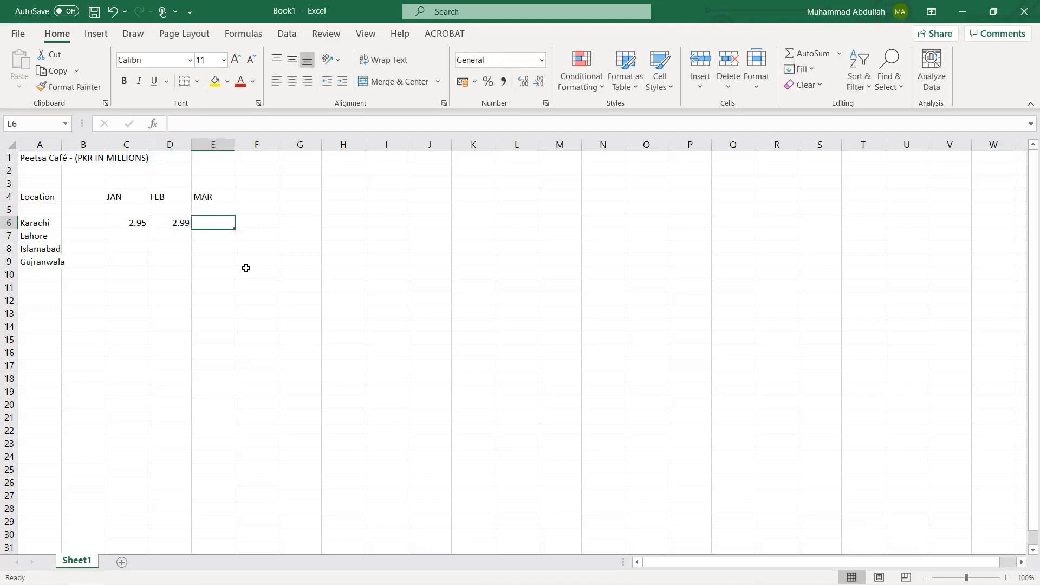
type("3.02")
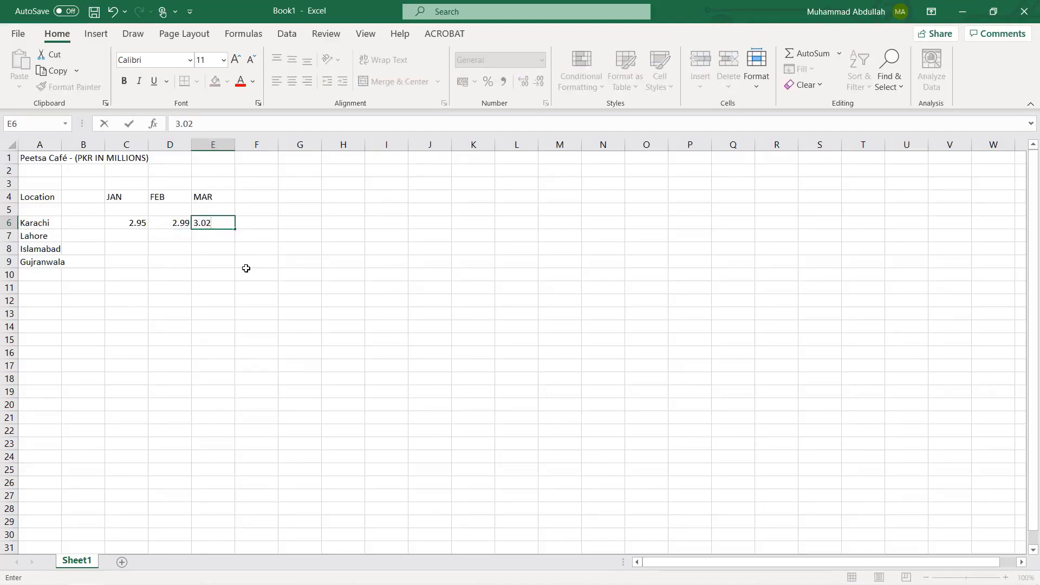
key("Return")
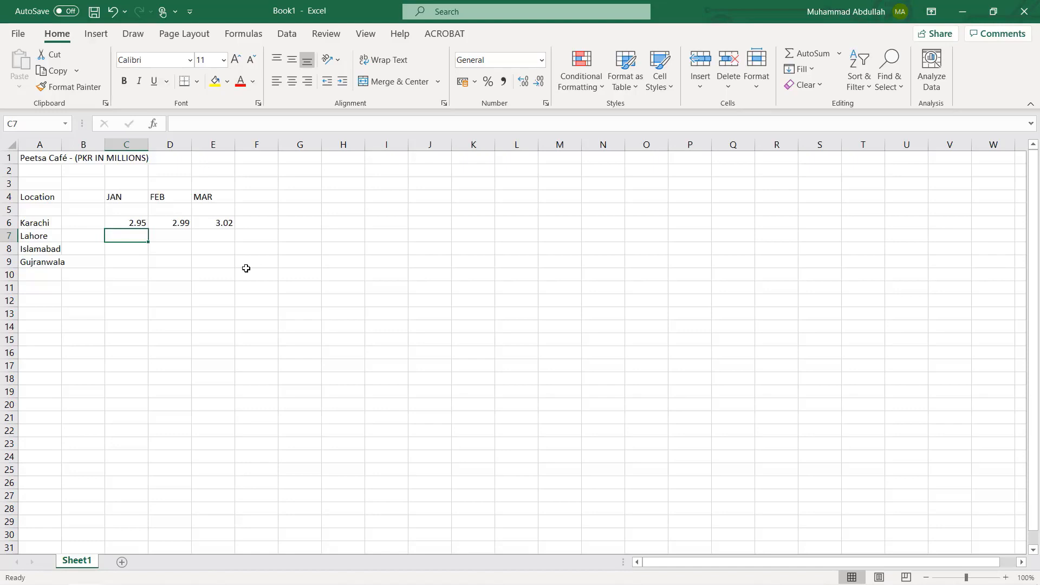
- Begin entering Lahore's JAN figure in cell C7, starting with "1."
type("1.")
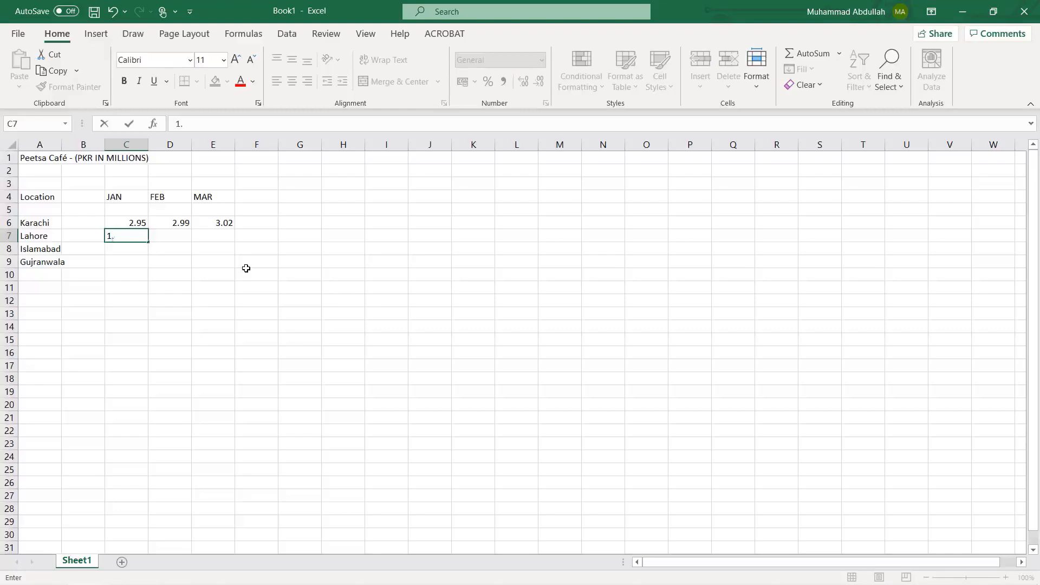